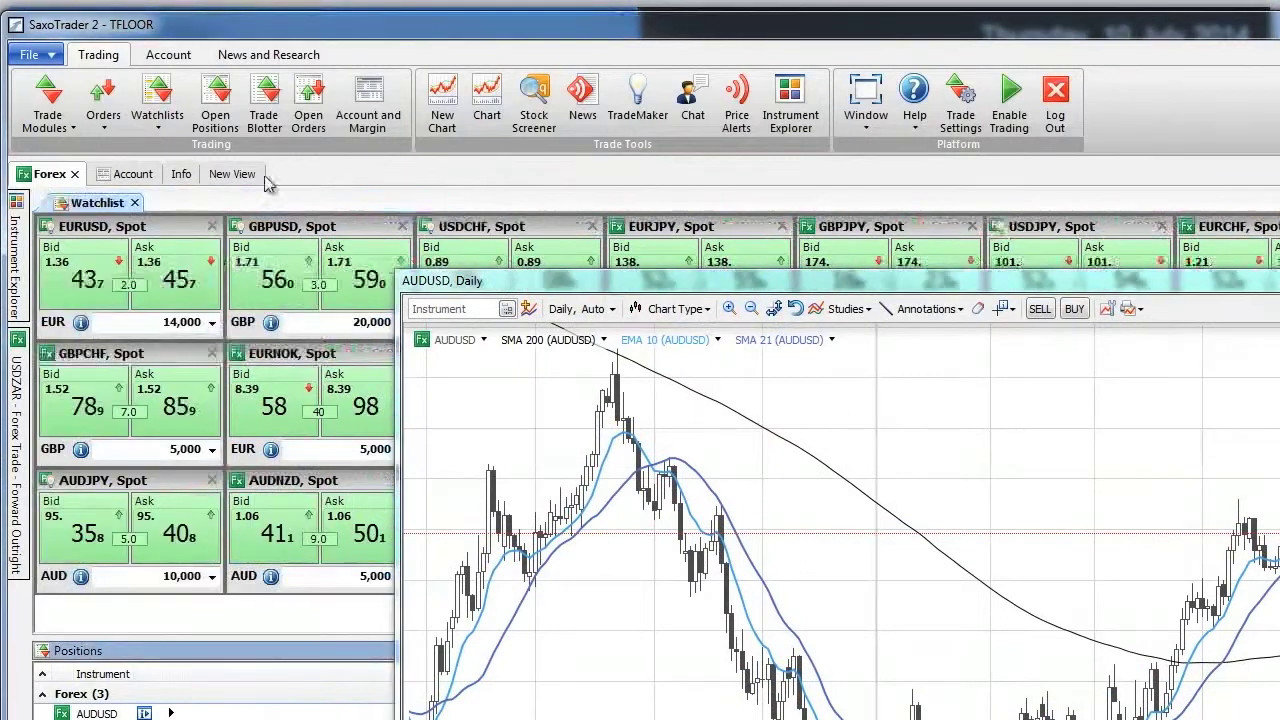
# Start a new Forex Options trade ticket from Trade Modules; it opens on EURUSD
pyautogui.click(40, 55)
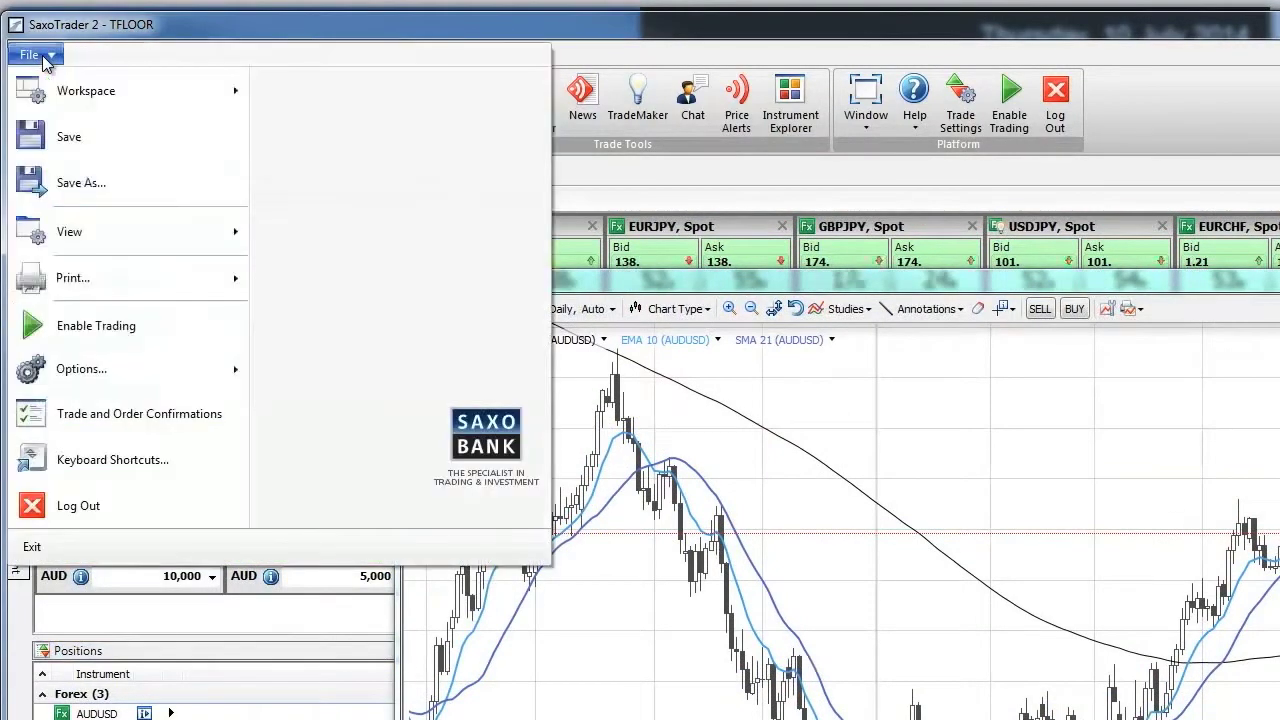
pyautogui.moveTo(110, 95)
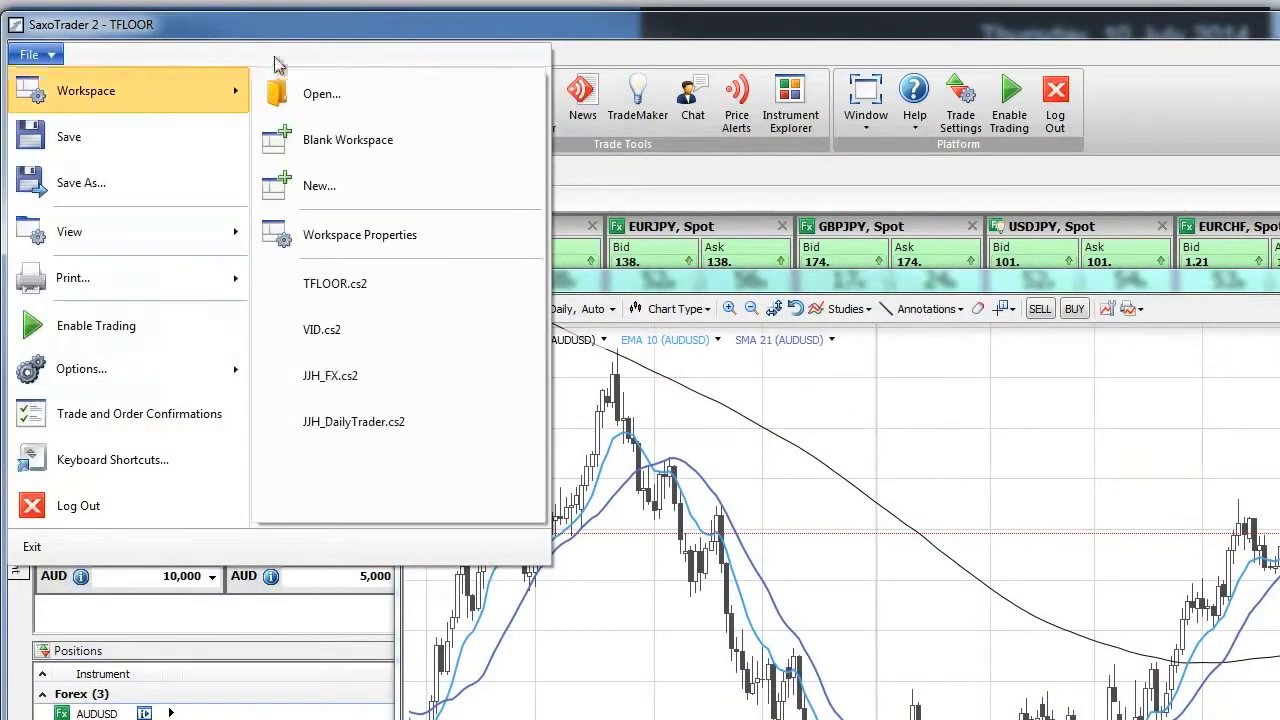
pyautogui.click(563, 200)
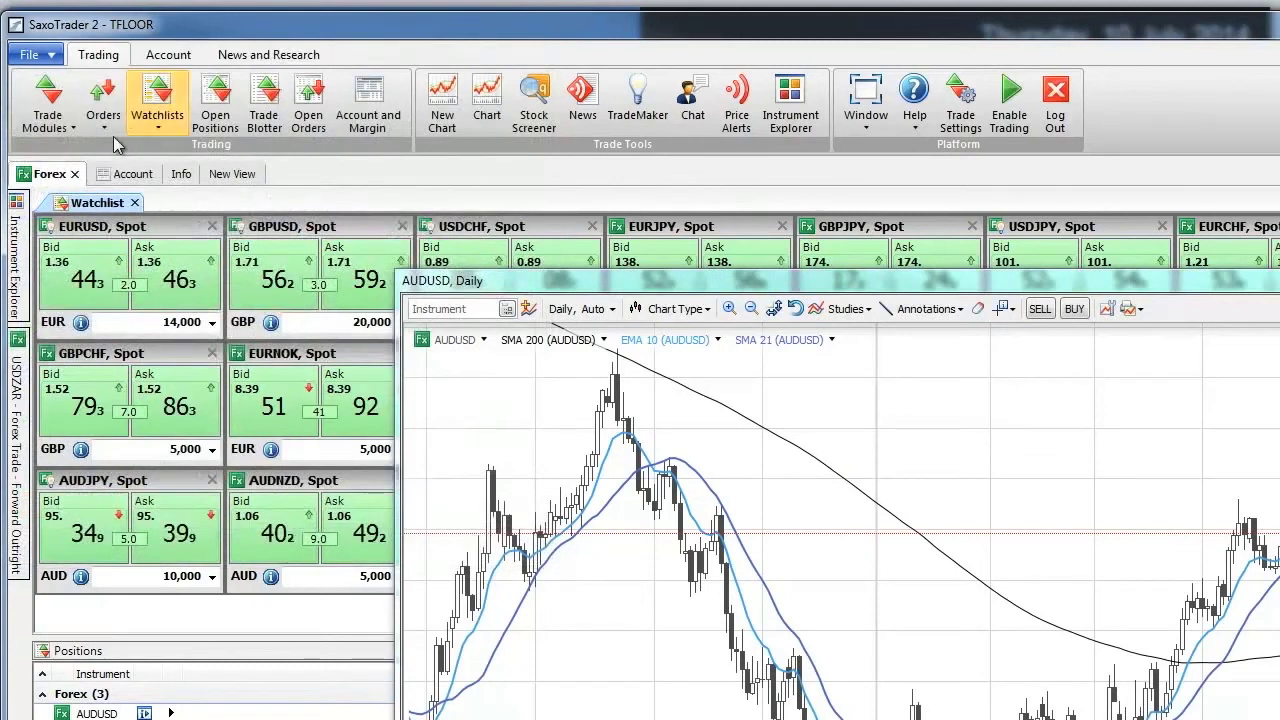
pyautogui.click(52, 128)
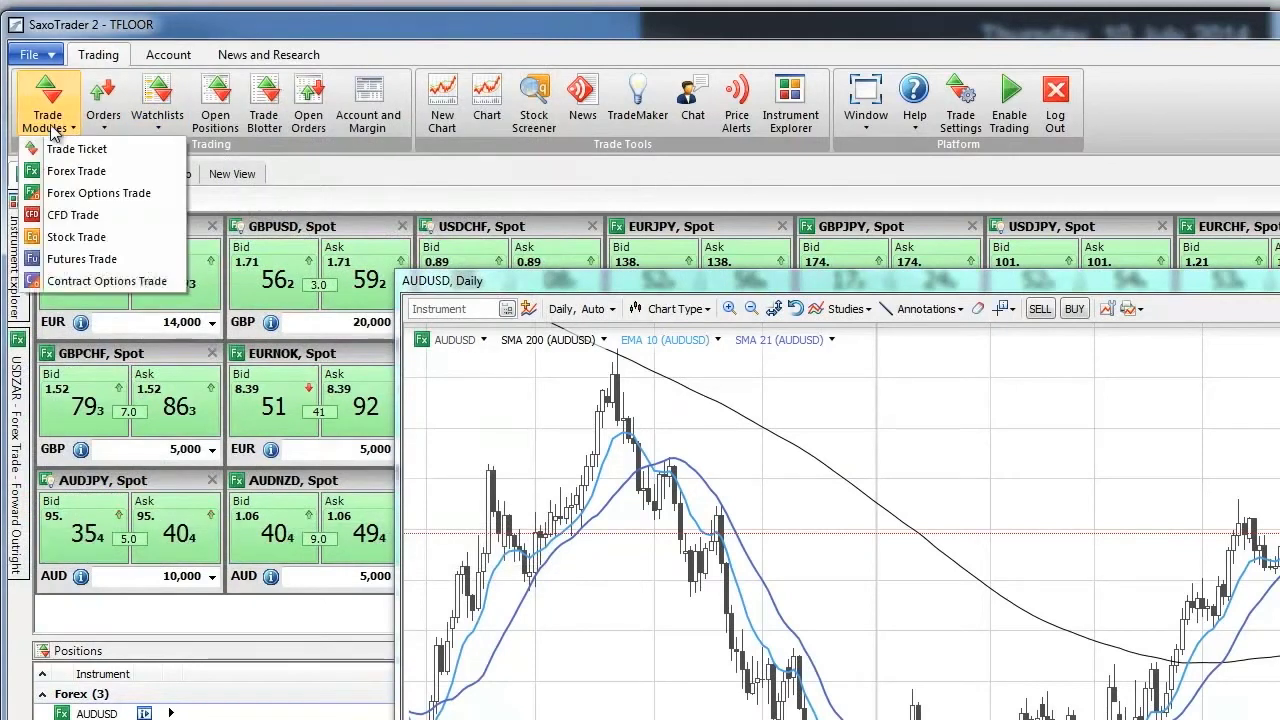
pyautogui.click(86, 193)
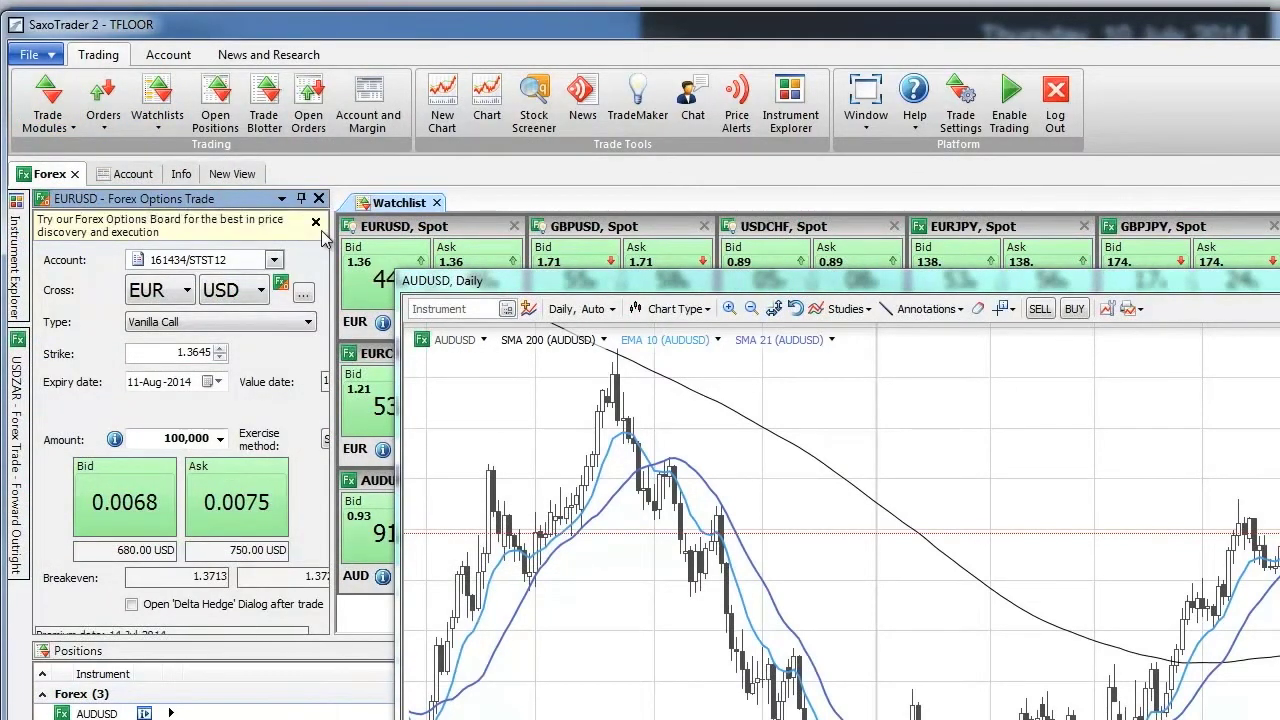
# Dismiss the tip and change the ticket's cross to AUDUSD, raising the strike
pyautogui.click(316, 223)
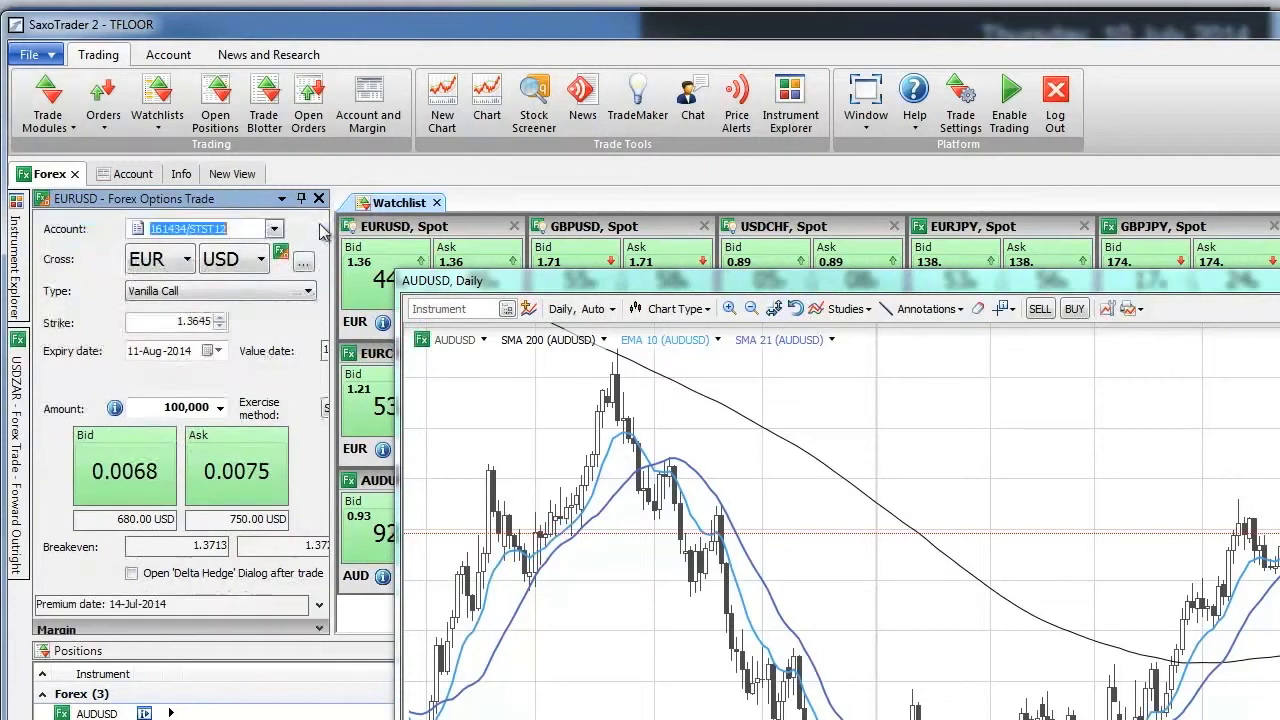
pyautogui.click(188, 259)
pyautogui.click(170, 206)
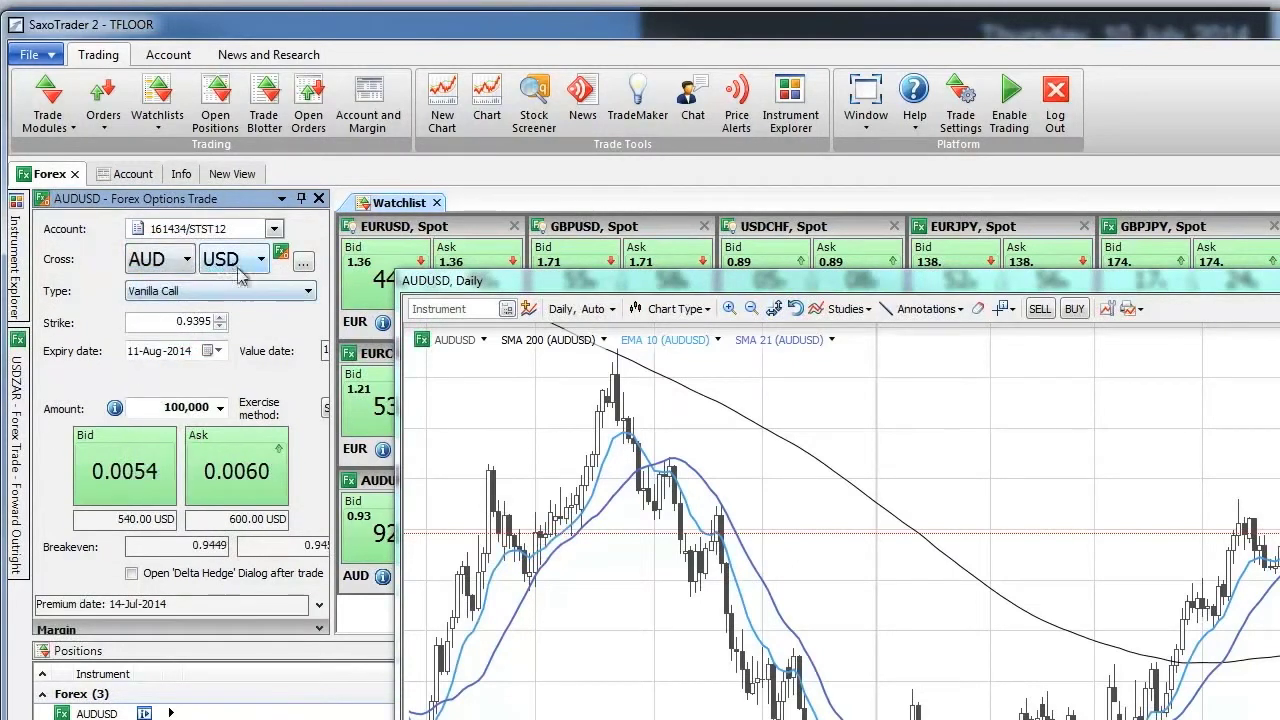
pyautogui.click(219, 318)
pyautogui.click(219, 318)
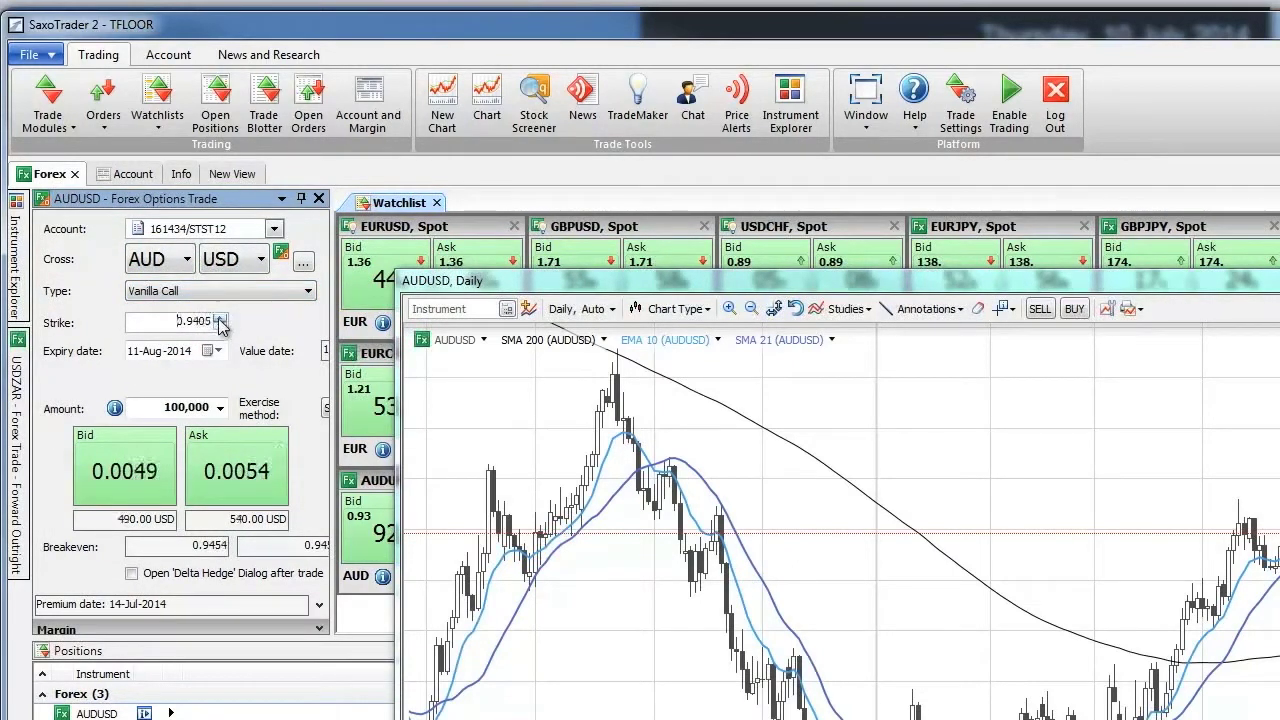
# Set the option expiry date to 18-Jul-2014
pyautogui.click(217, 351)
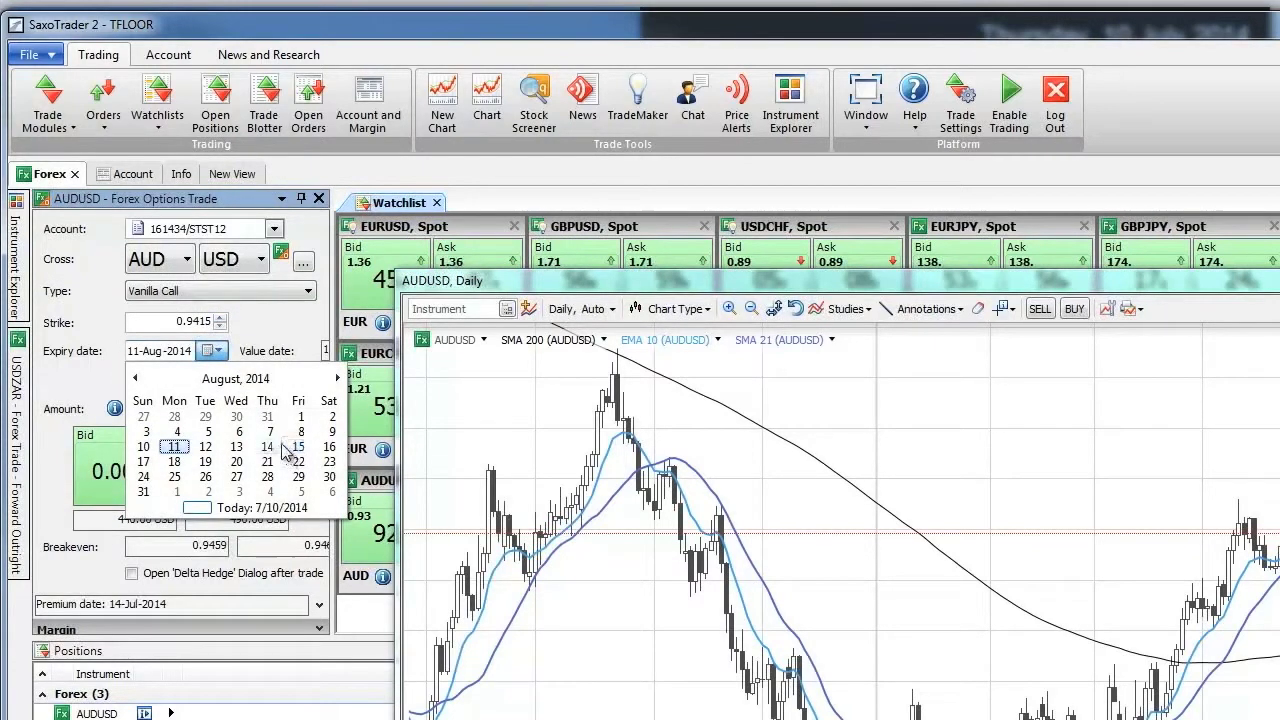
pyautogui.click(134, 379)
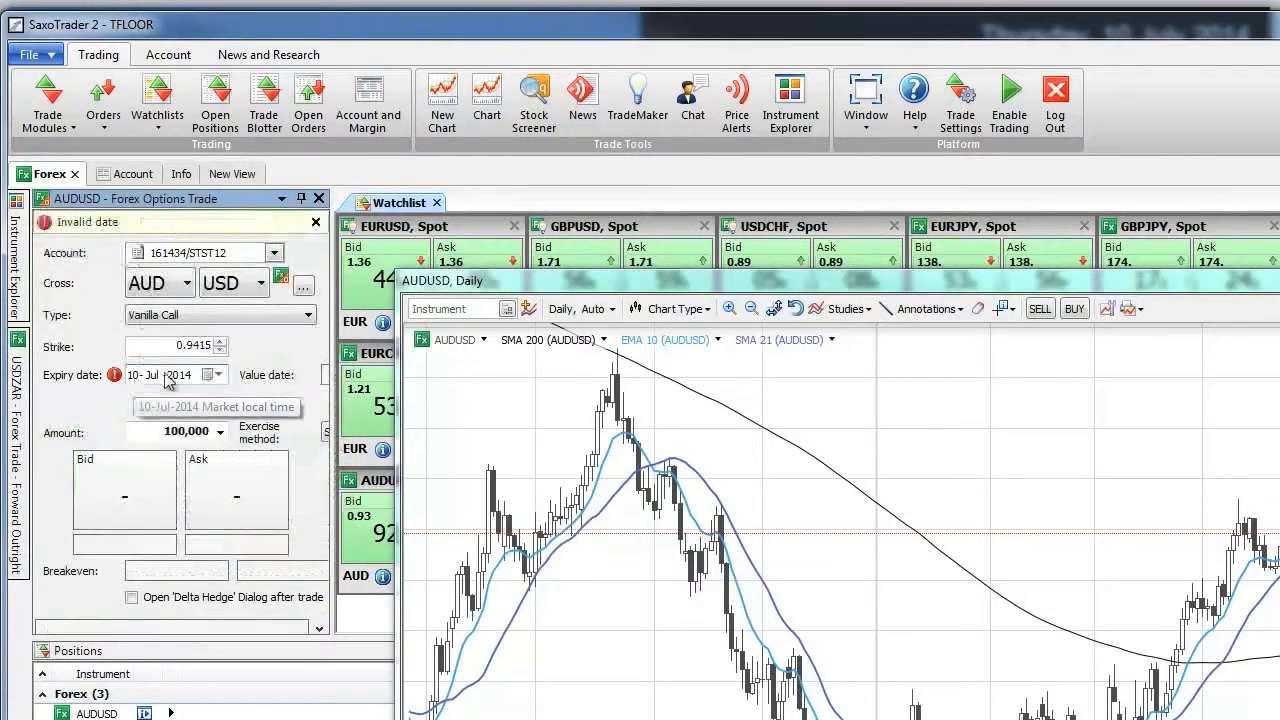
pyautogui.click(220, 374)
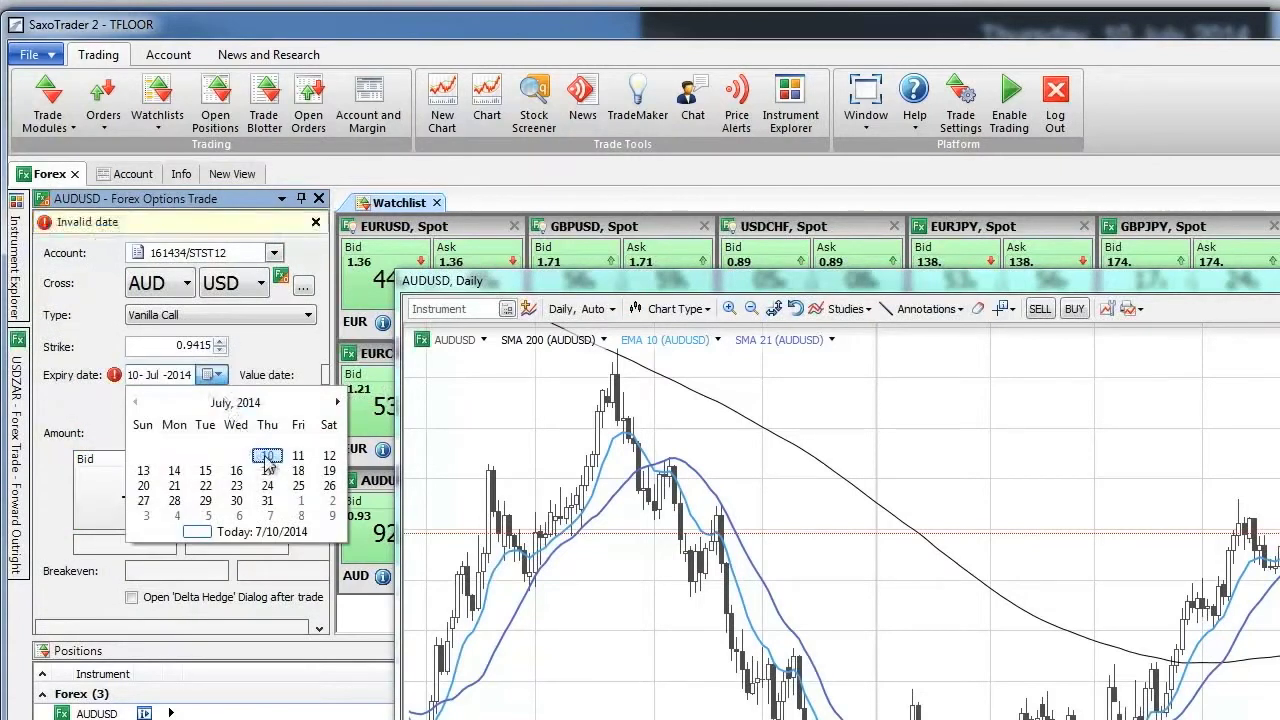
pyautogui.click(298, 470)
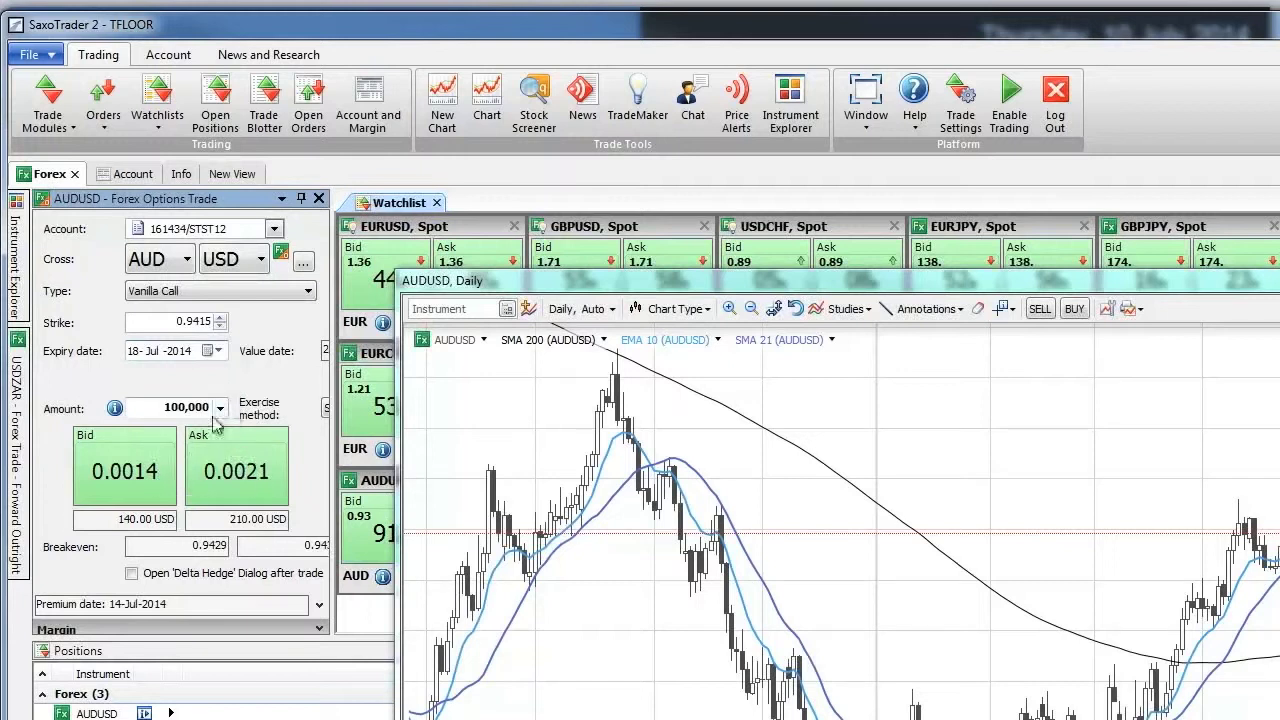
# Fine-tune the strike to 0.9425 and expand the AUDUSD daily chart to full size
pyautogui.click(222, 317)
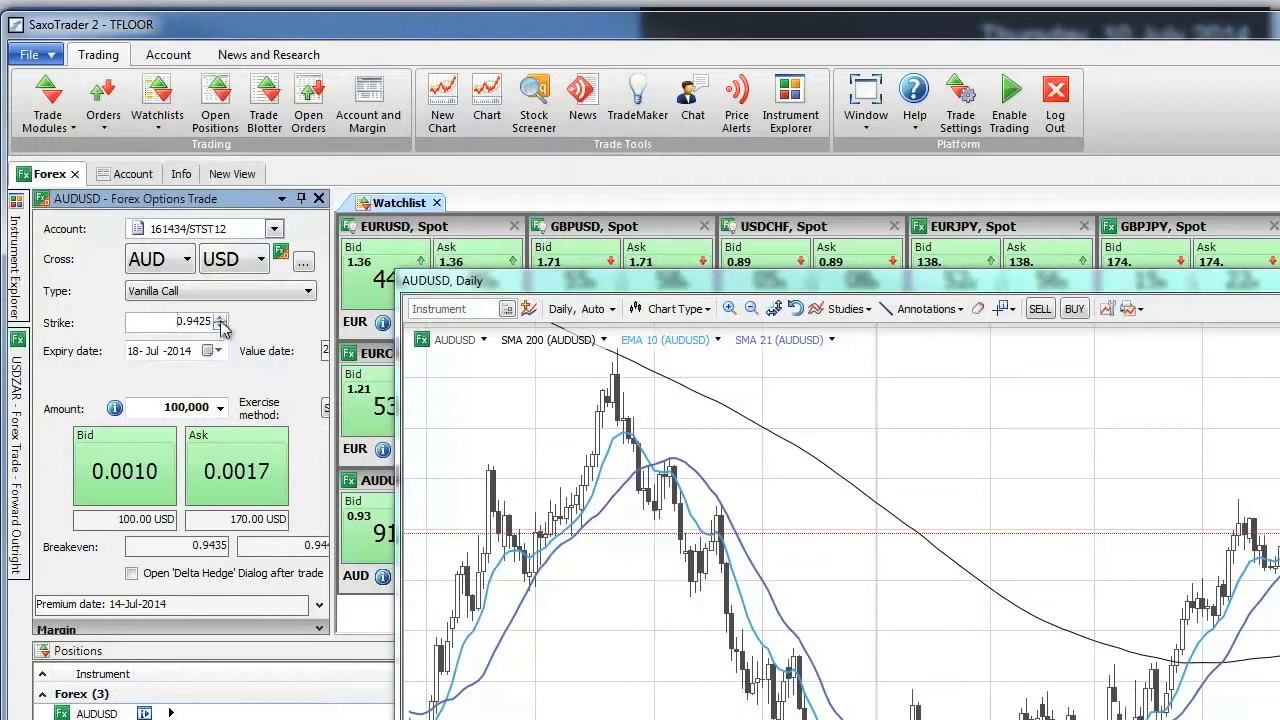
pyautogui.click(221, 320)
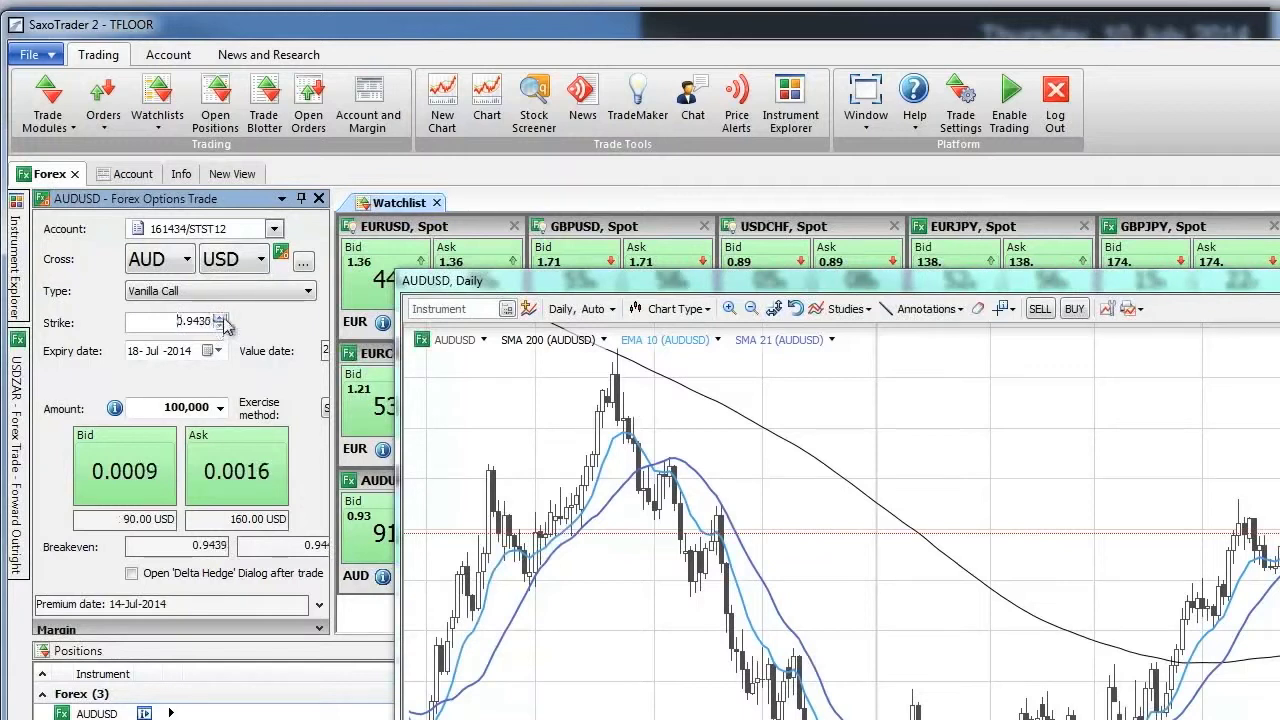
pyautogui.click(220, 327)
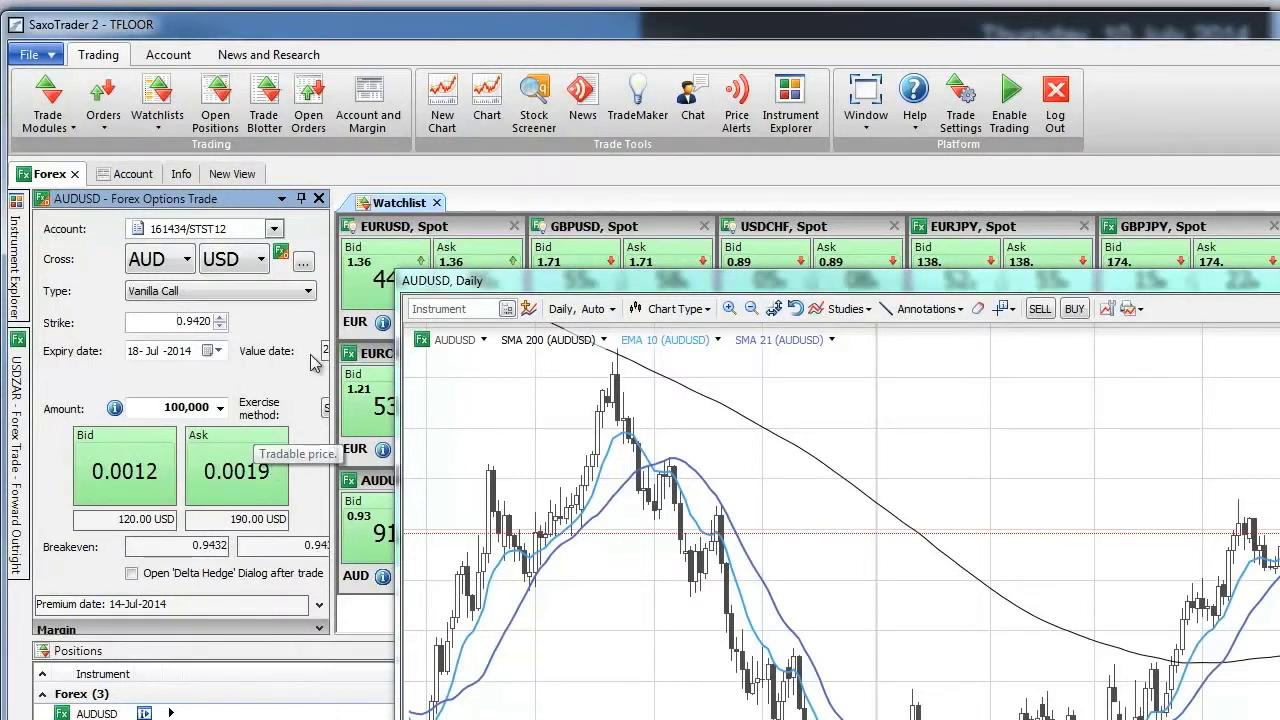
pyautogui.moveTo(599, 299); pyautogui.dragTo(200, 30)
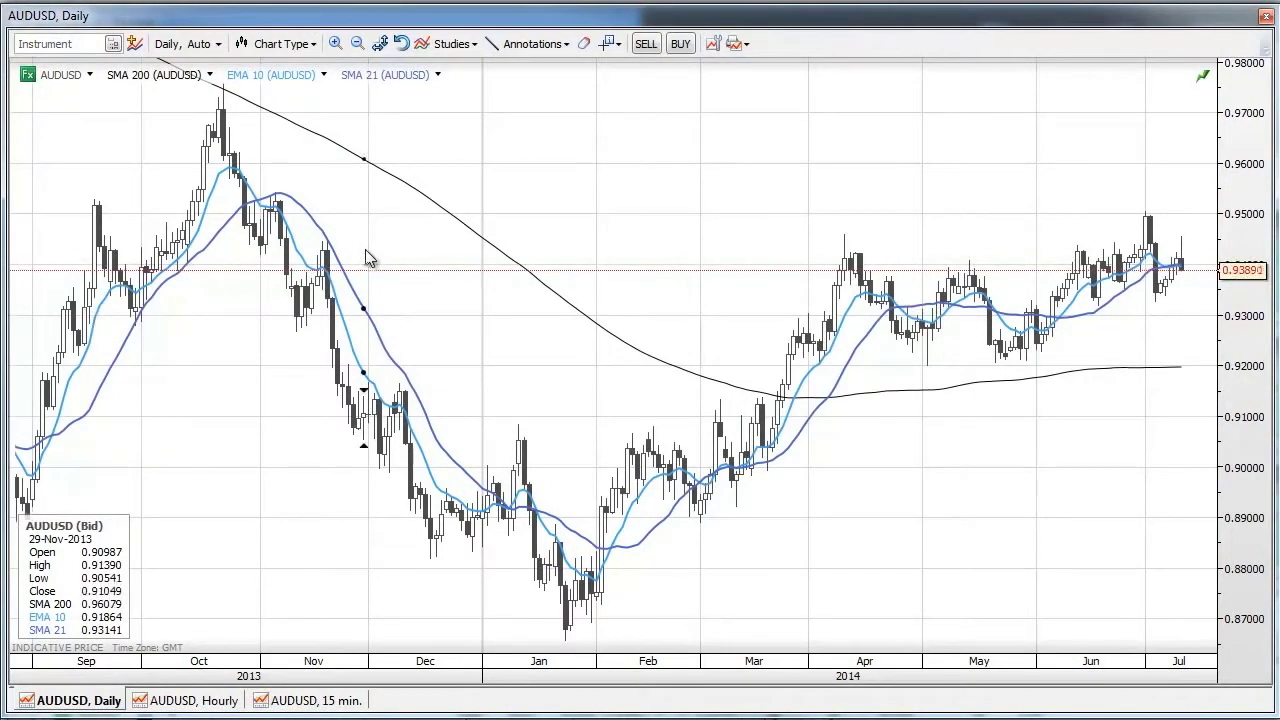
# On the Hourly AUDUSD chart, add a horizontal line and position it at 0.9440
pyautogui.click(222, 702)
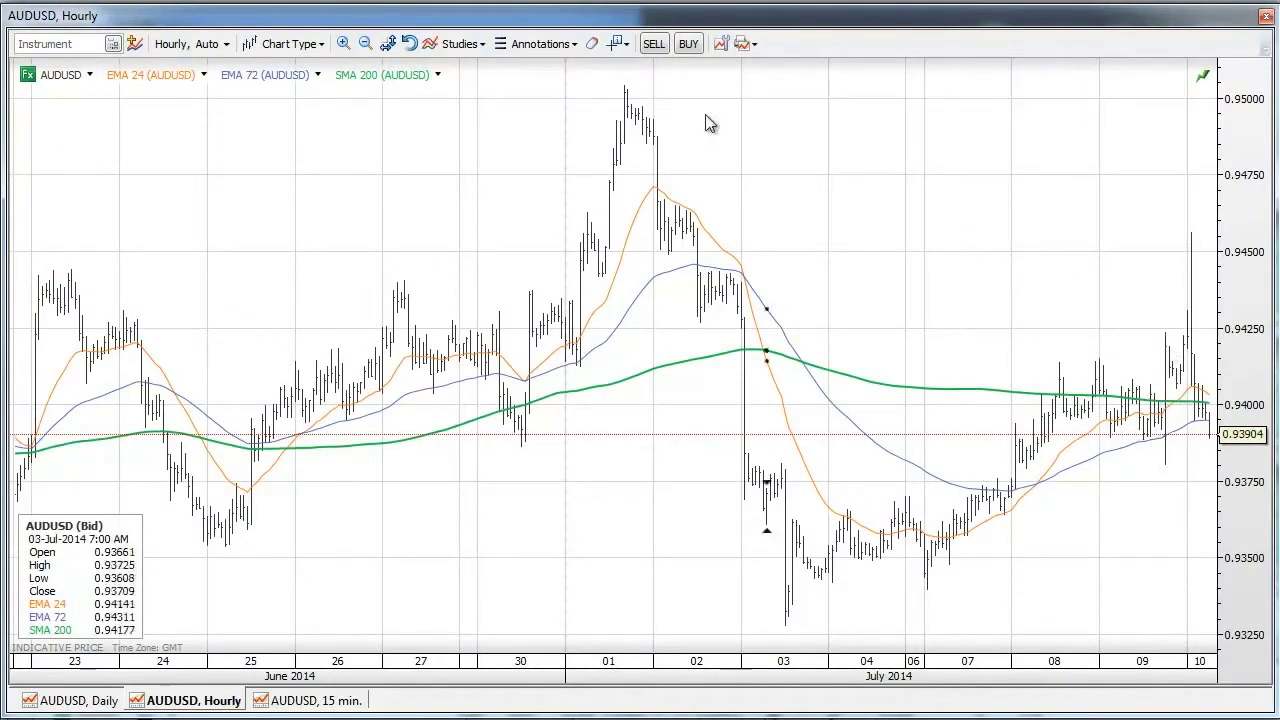
pyautogui.click(567, 47)
pyautogui.moveTo(563, 66)
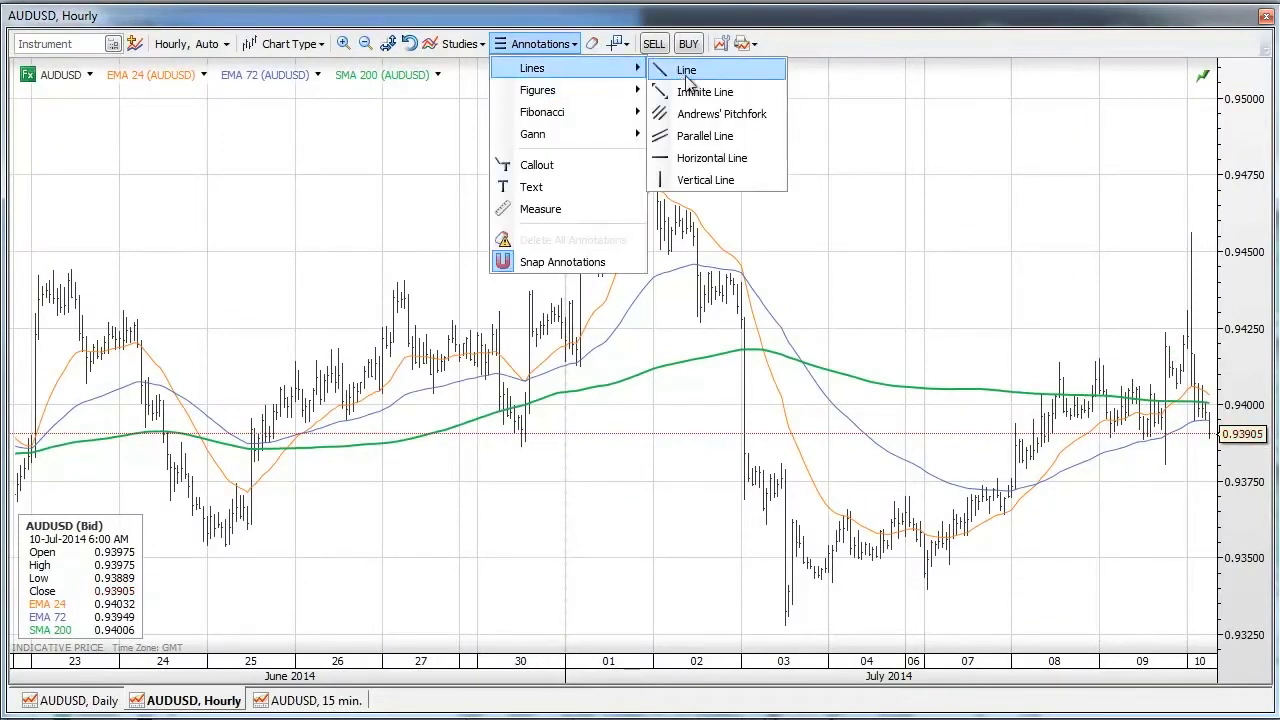
pyautogui.click(704, 166)
pyautogui.click(1167, 296)
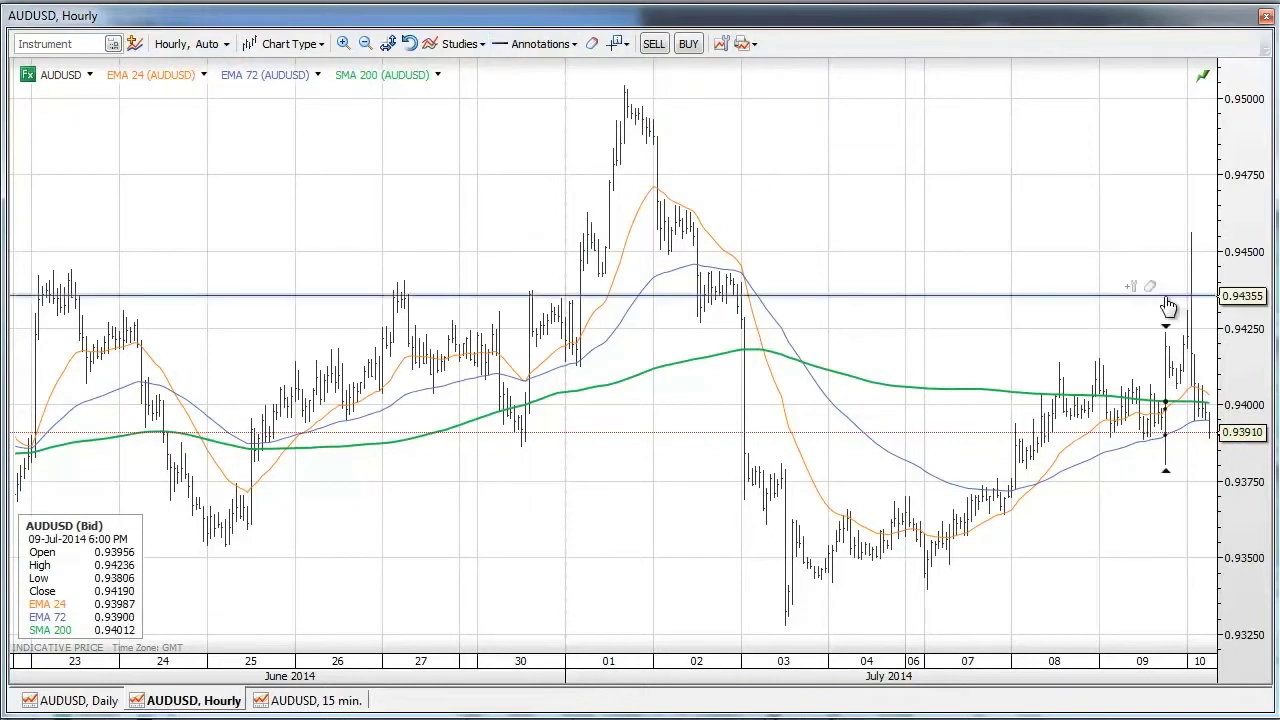
pyautogui.moveTo(1168, 307); pyautogui.dragTo(1164, 291)
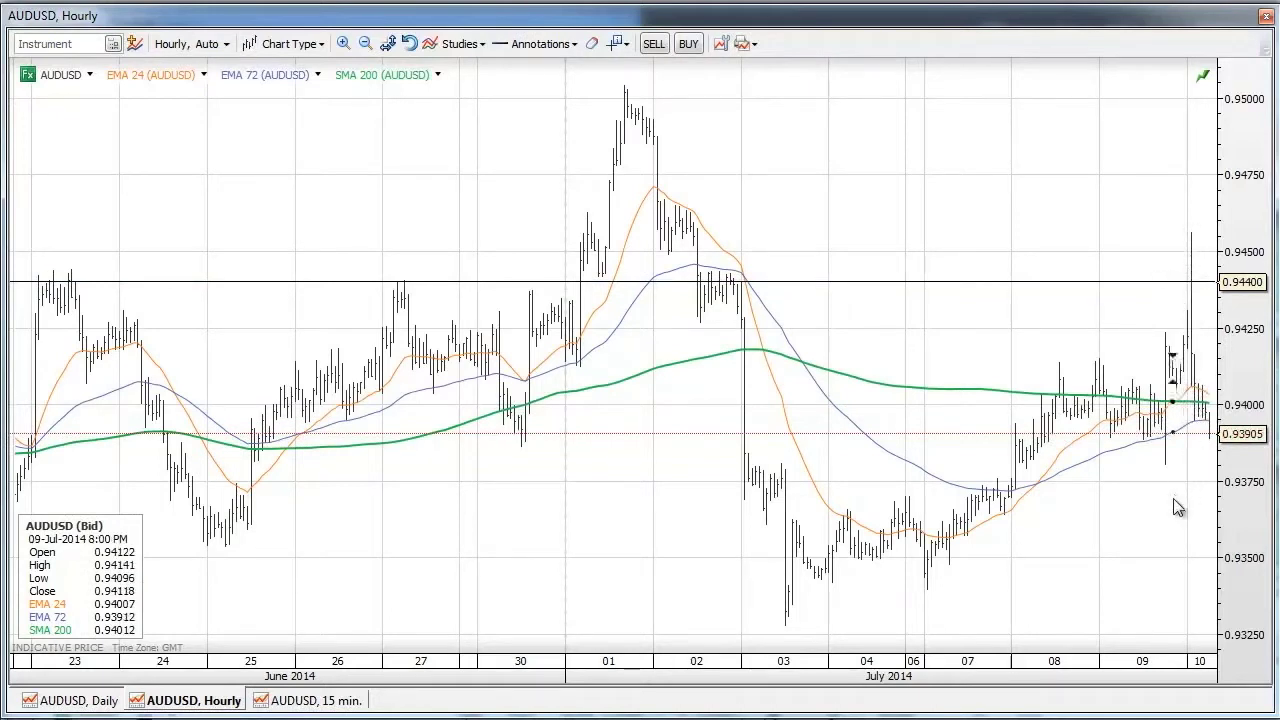
# Pan and compress the hourly chart to show space after the latest bars
pyautogui.moveTo(1094, 528)
pyautogui.mouseDown()
pyautogui.moveTo(994, 508)
pyautogui.moveTo(933, 521)
pyautogui.mouseUp()
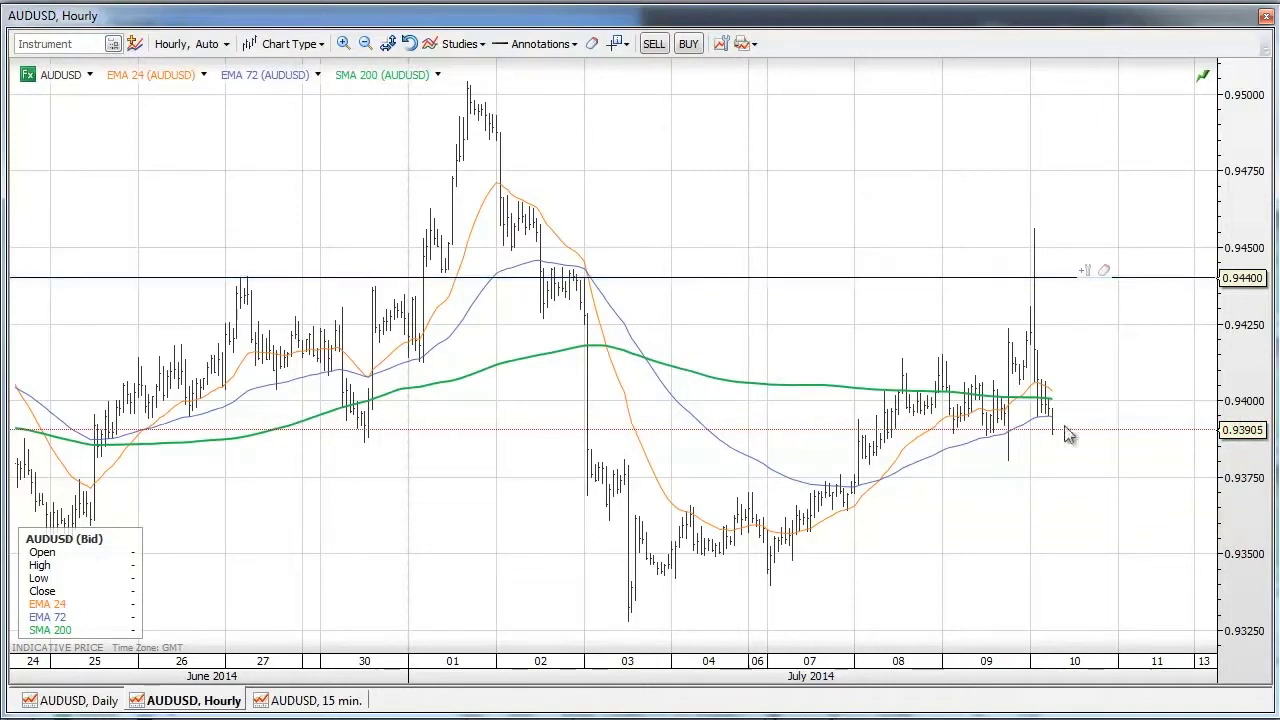
pyautogui.moveTo(1072, 562); pyautogui.dragTo(556, 514)
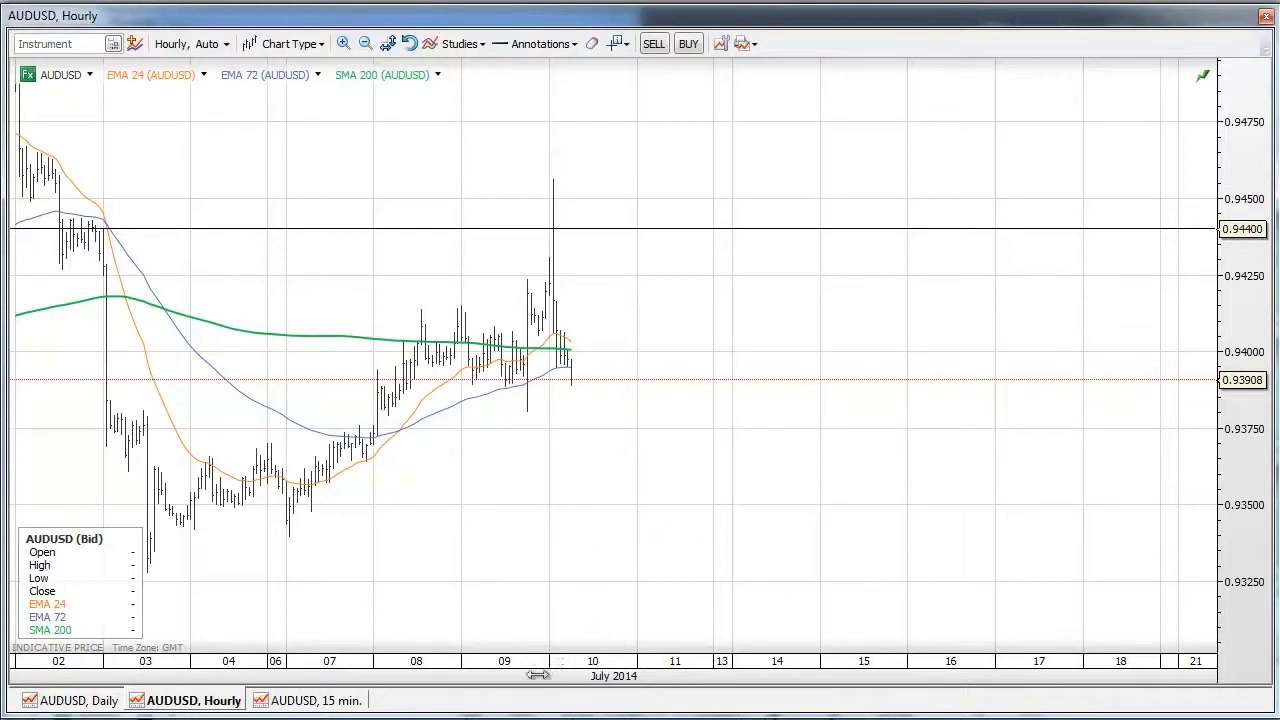
pyautogui.moveTo(590, 663); pyautogui.dragTo(751, 664)
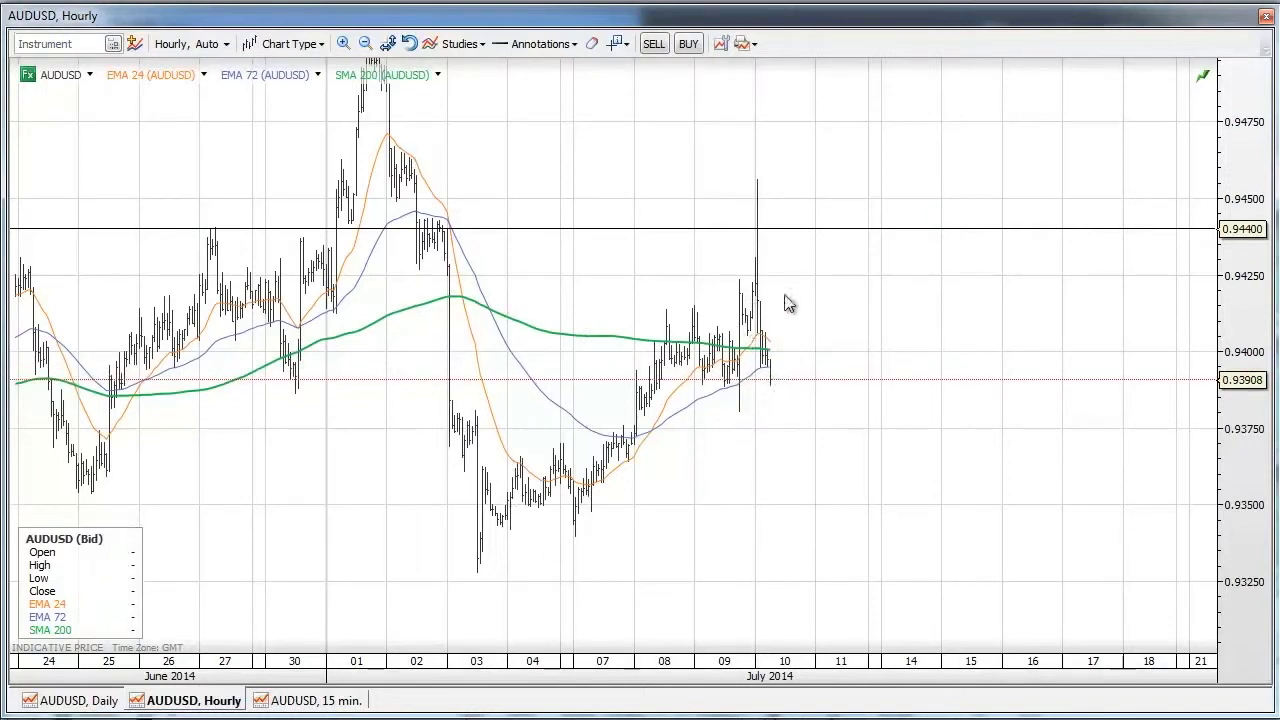
pyautogui.moveTo(843, 120); pyautogui.dragTo(846, 290)
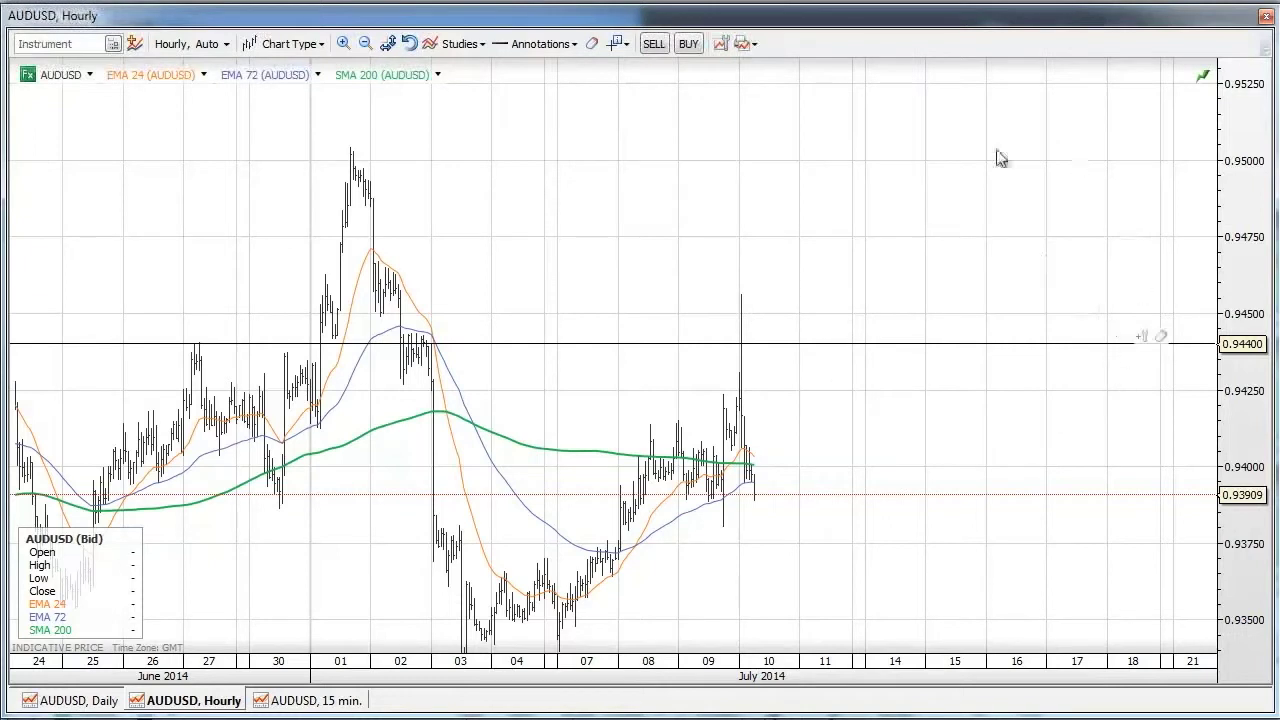
pyautogui.click(340, 700)
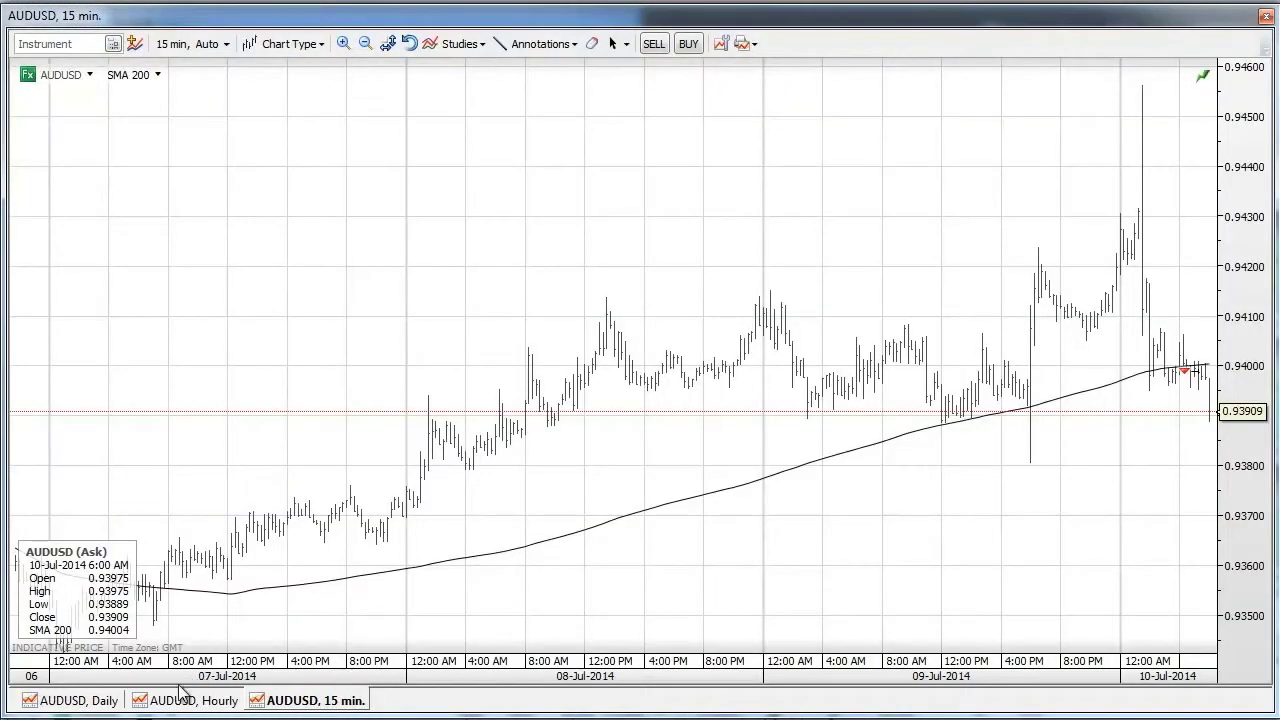
# Show the AUDUSD Daily chart with its SMA 200, EMA 10 and SMA 21
pyautogui.click(106, 702)
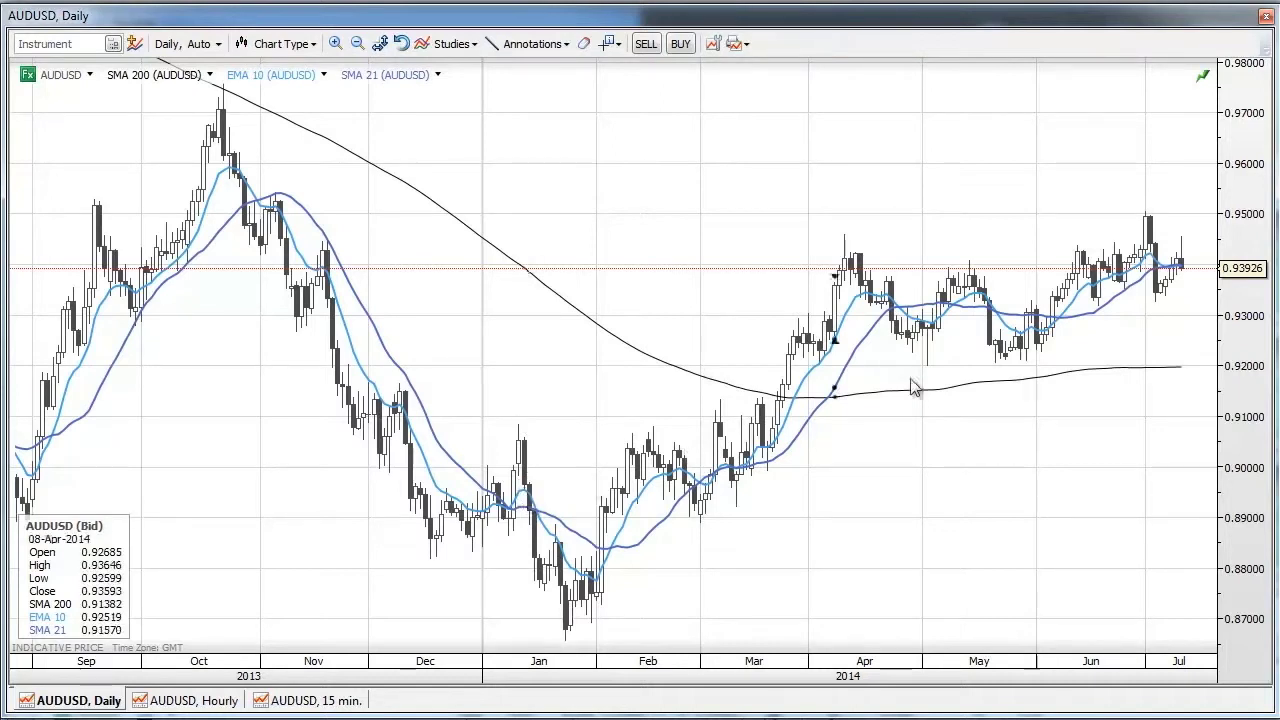
# Go back to the Hourly chart, pan upward and compress the price scale around 0.9440
pyautogui.click(236, 702)
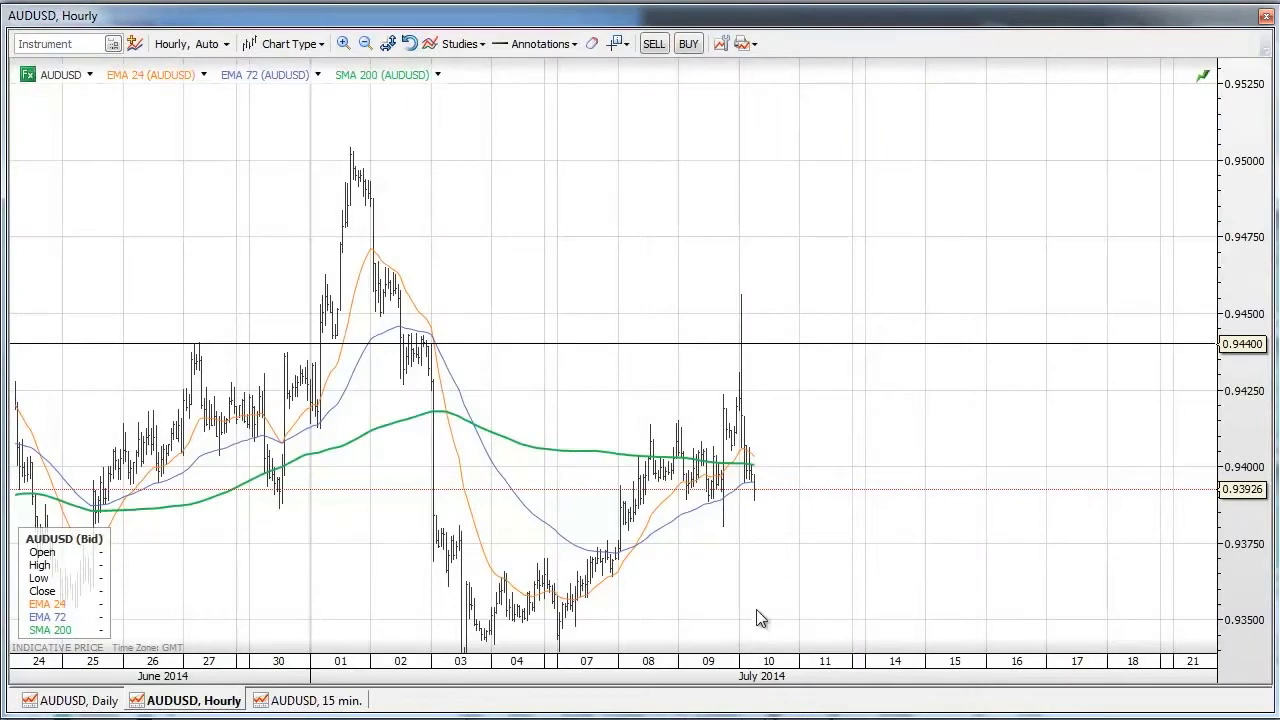
pyautogui.moveTo(766, 583); pyautogui.dragTo(783, 512)
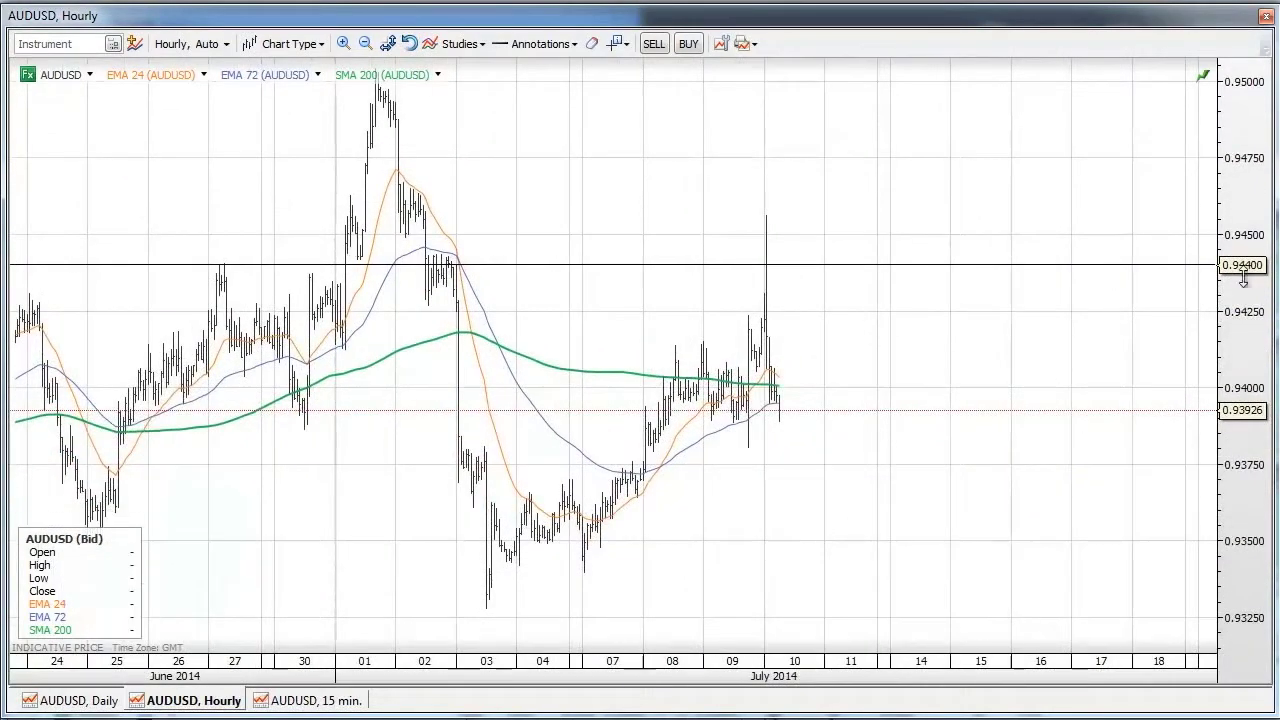
pyautogui.moveTo(1249, 190); pyautogui.dragTo(1249, 220)
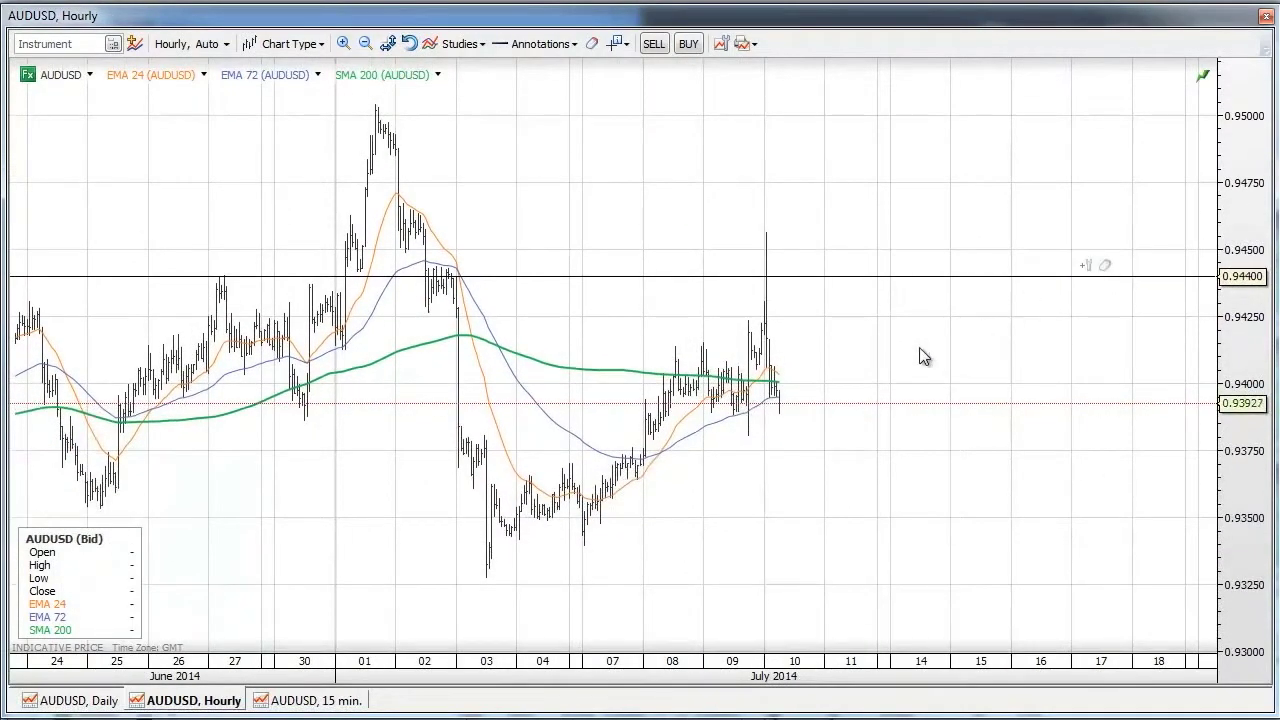